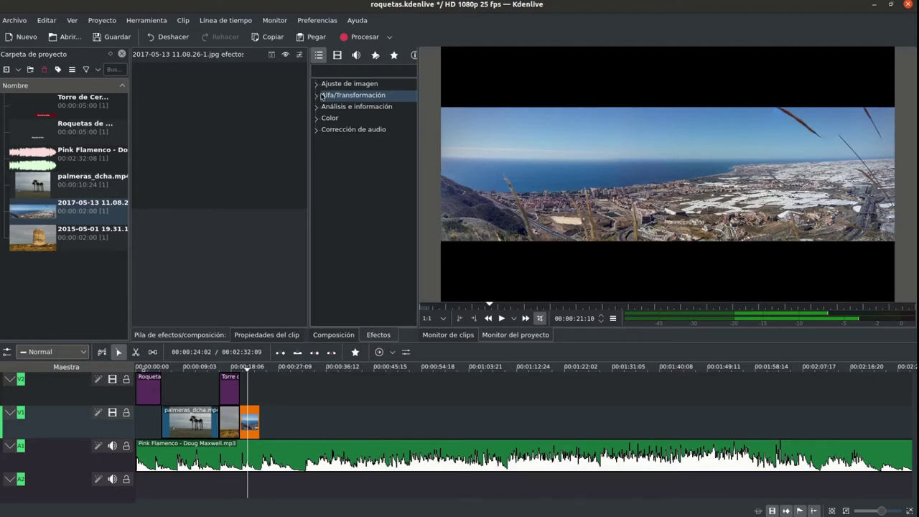
left_click(317, 96)
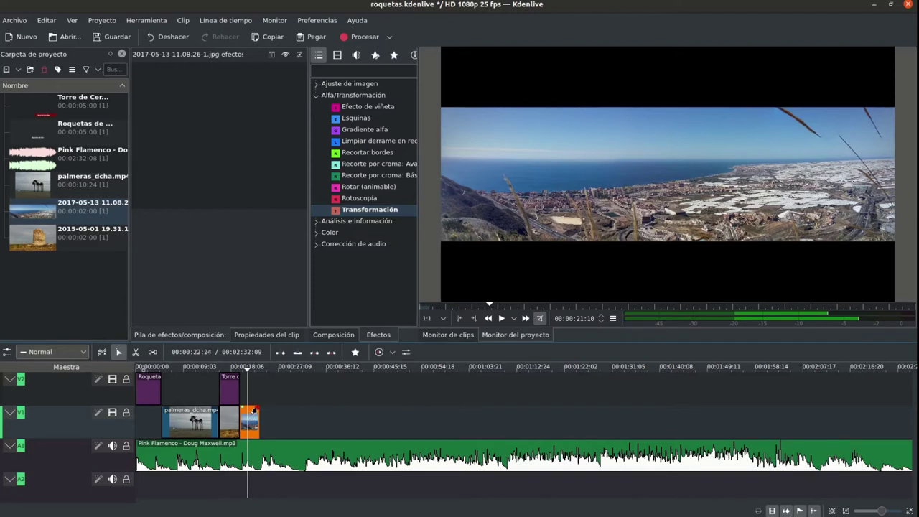
double_click(357, 213)
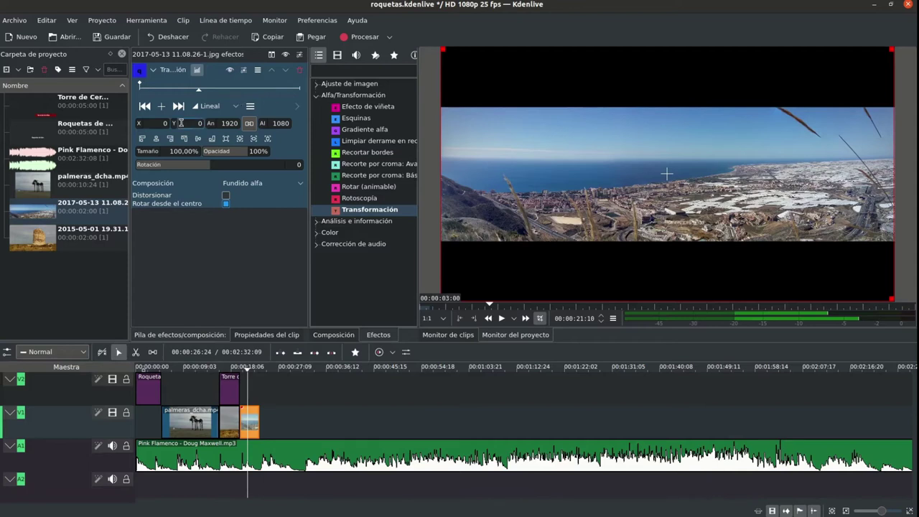
left_click(299, 70)
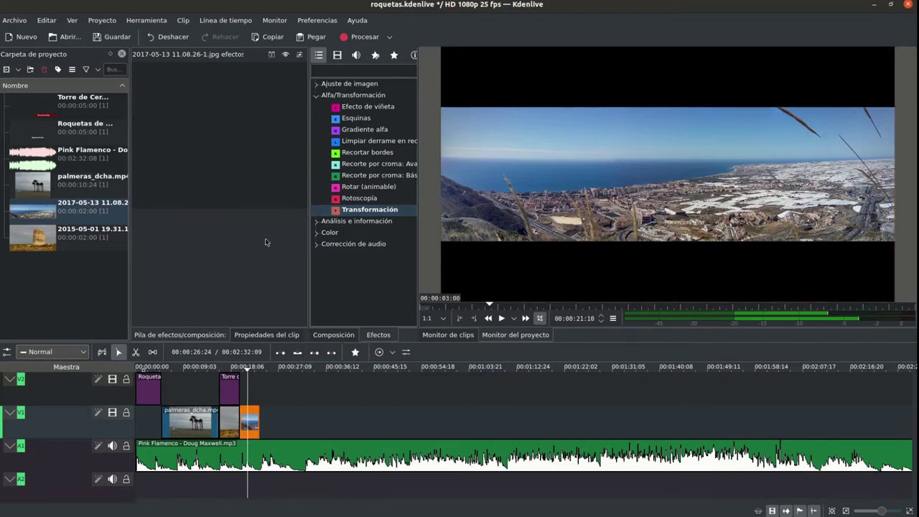
Add the Transformación effect to the panoramic 2017-05-13 photo clip on track V1
right_click(250, 424)
mouse_move(253, 403)
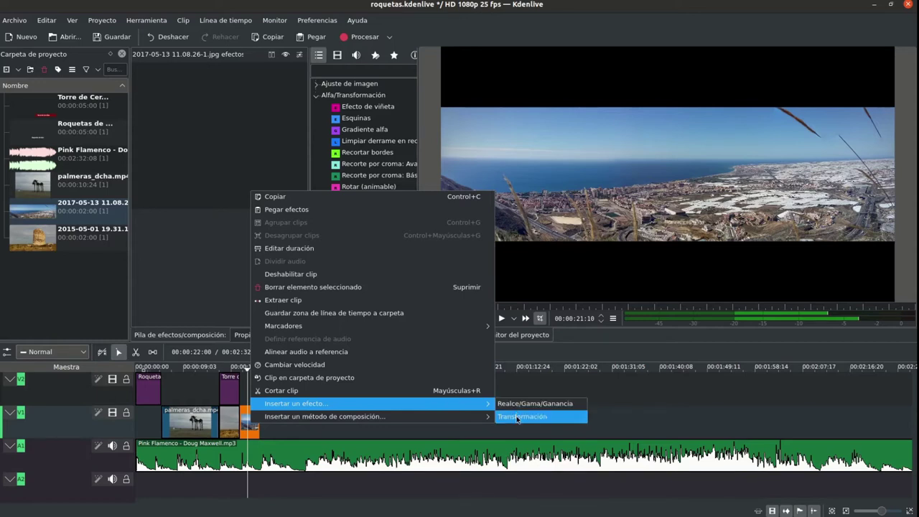
left_click(518, 417)
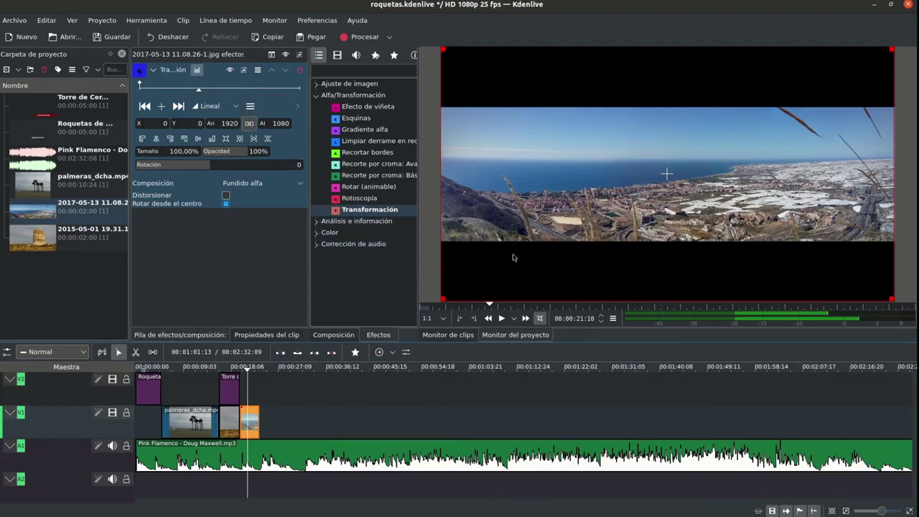
Enlarge the panoramic photo to about 217% and move it to about X -1520, Y -634 so it fills the frame
left_click_drag(666, 173, 785, 96)
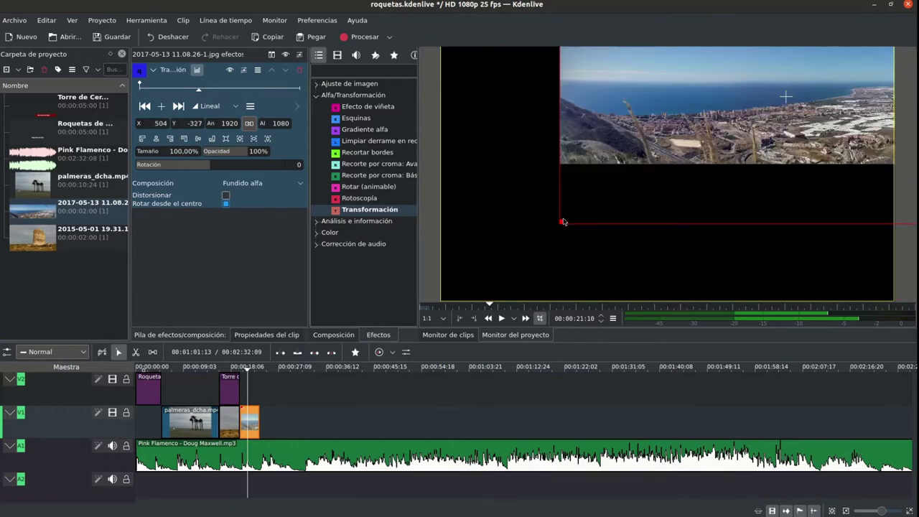
left_click_drag(559, 223, 14, 516)
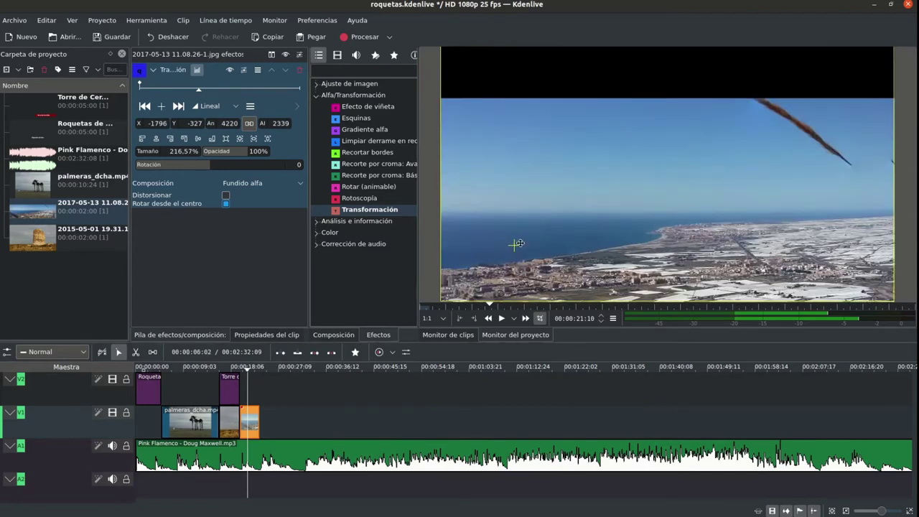
left_click_drag(515, 246, 581, 173)
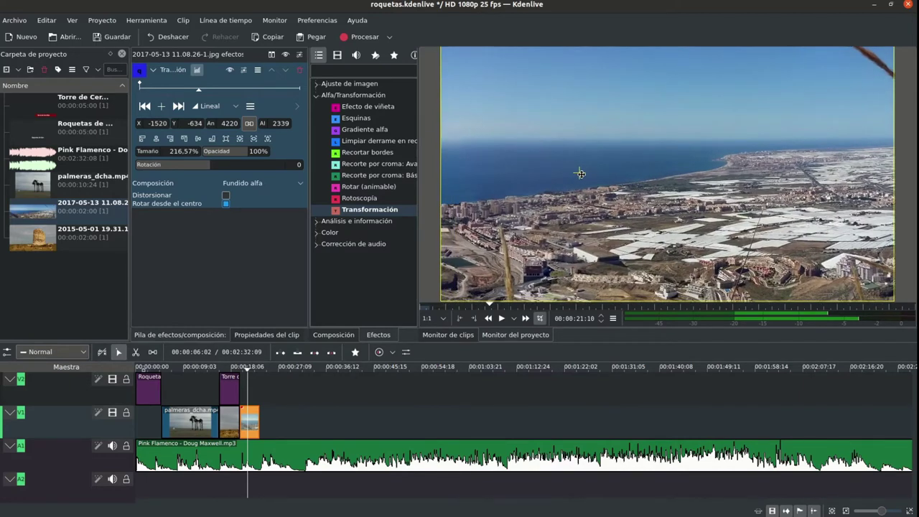
Play the panoramic photo clip to check its enlarged framing
left_click(240, 367)
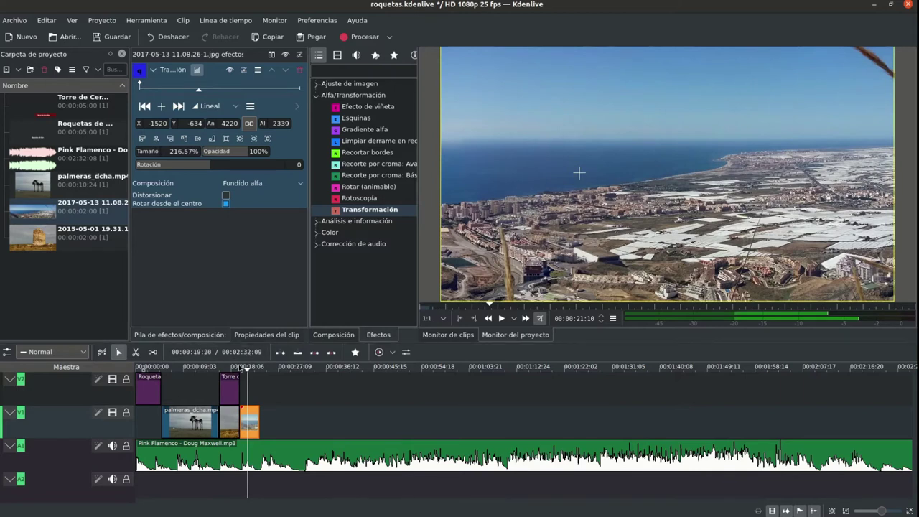
left_click(501, 318)
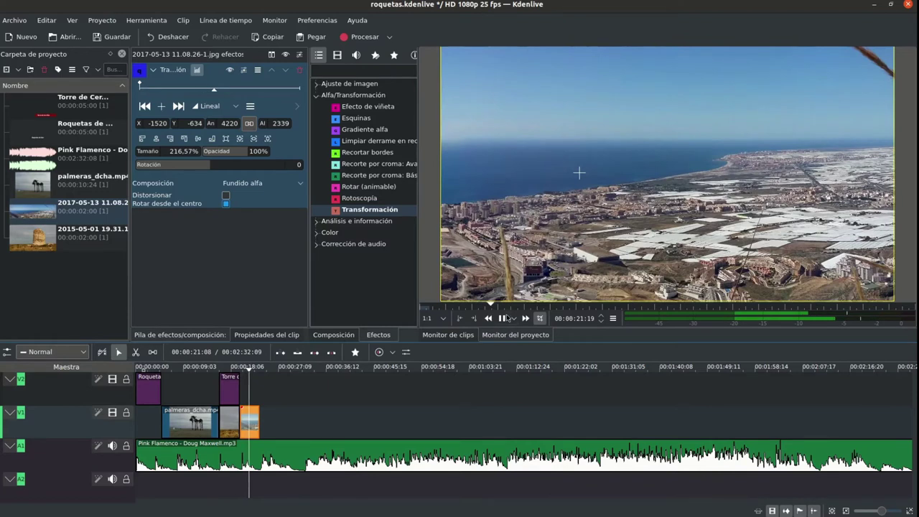
left_click(501, 318)
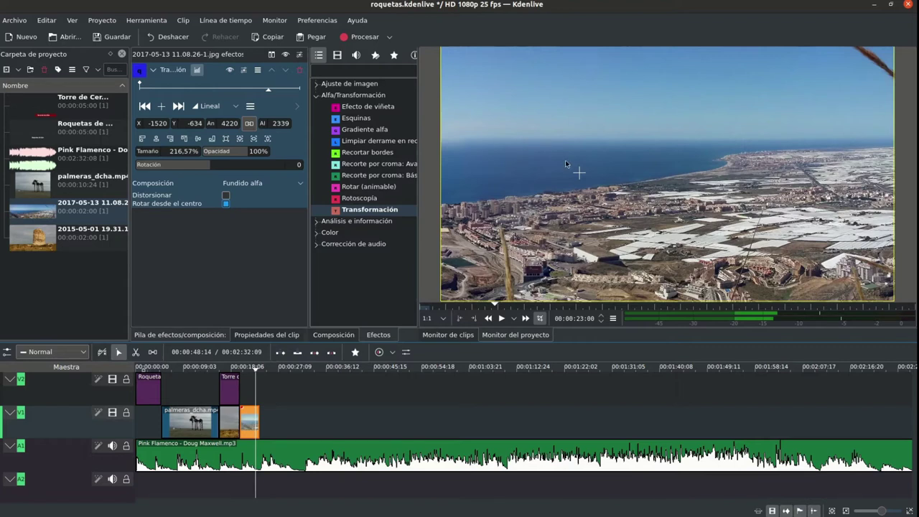
Frame the panorama's start at about X -240, Y -727, and add an end keyframe shifted to about X -1945, Y -695
left_click_drag(580, 174, 882, 151)
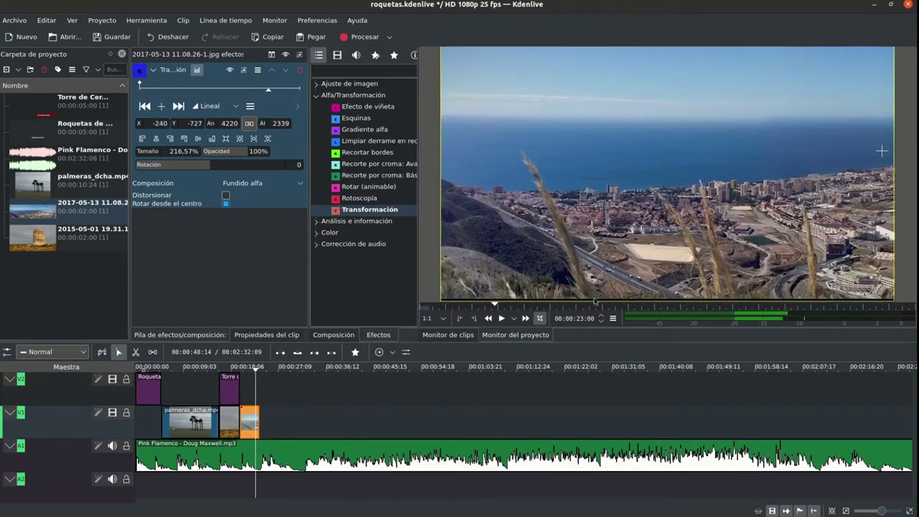
left_click_drag(240, 368, 255, 369)
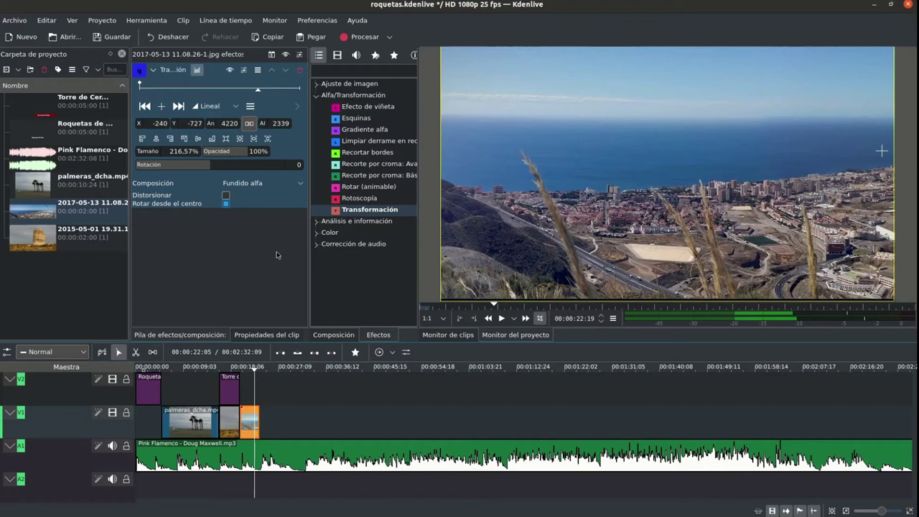
left_click(178, 106)
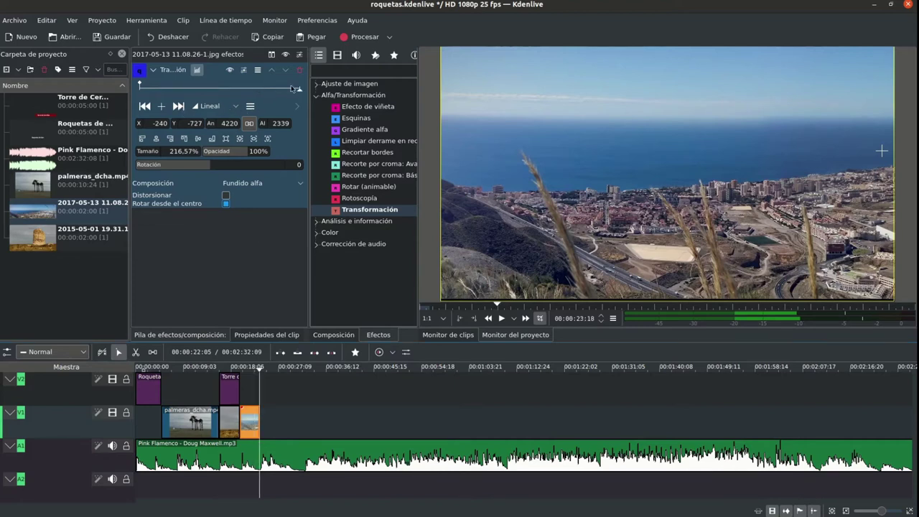
left_click(161, 107)
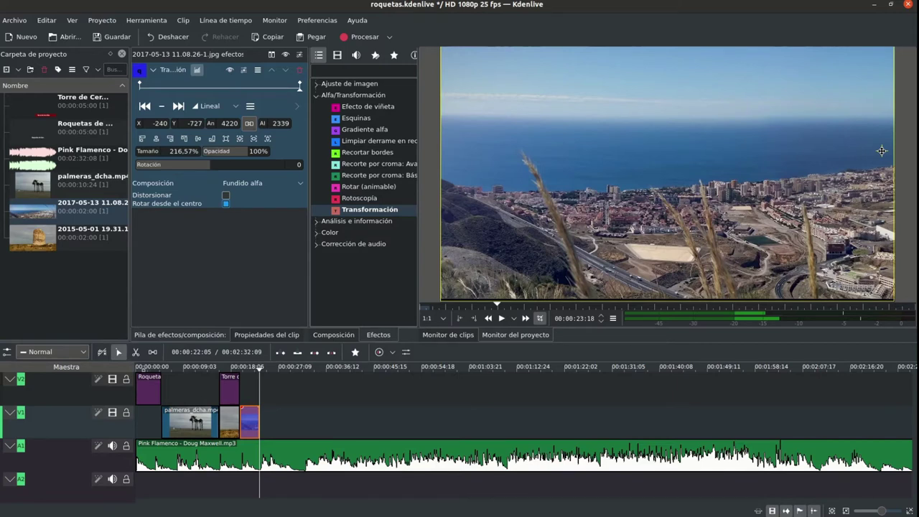
left_click_drag(882, 151, 479, 158)
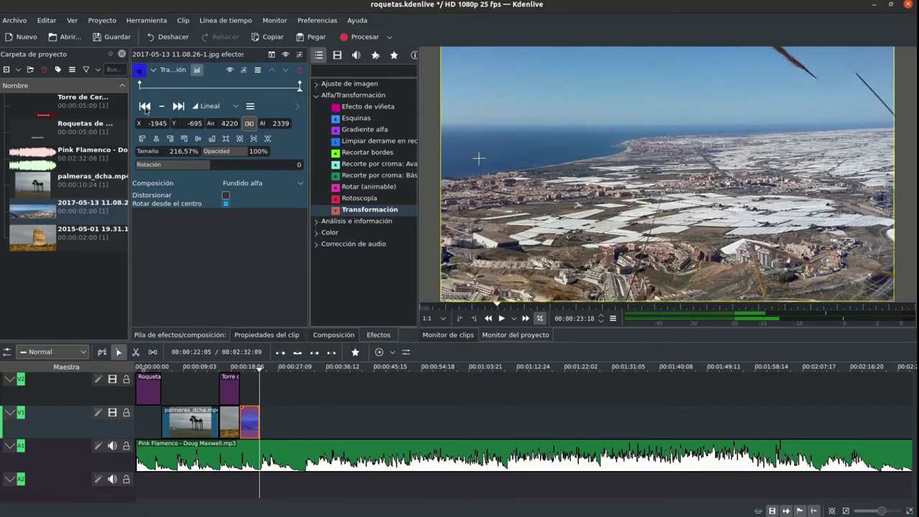
Compare the panorama's start and end keyframes and play back the panning animation
left_click(145, 107)
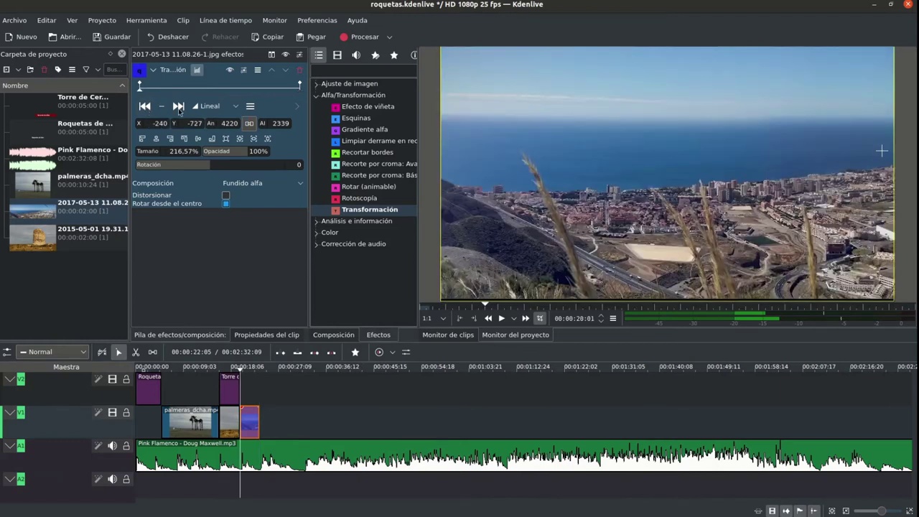
left_click(178, 106)
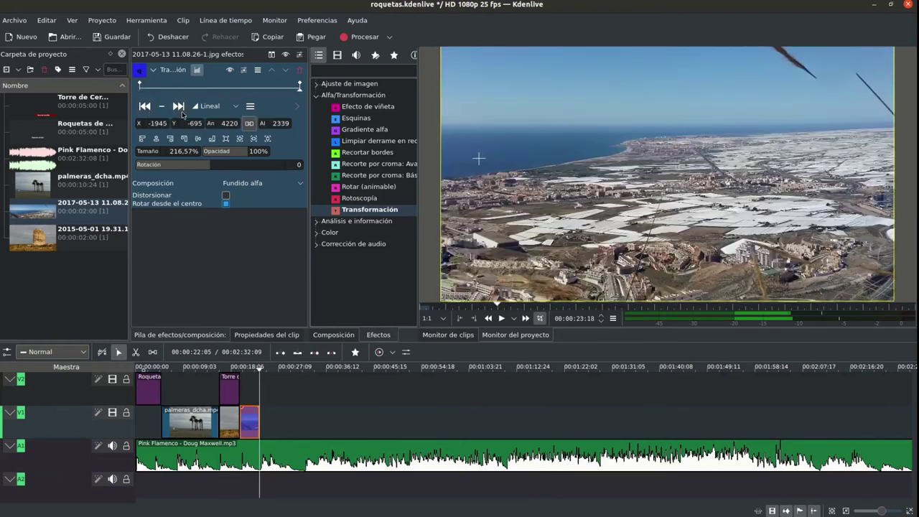
left_click(148, 106)
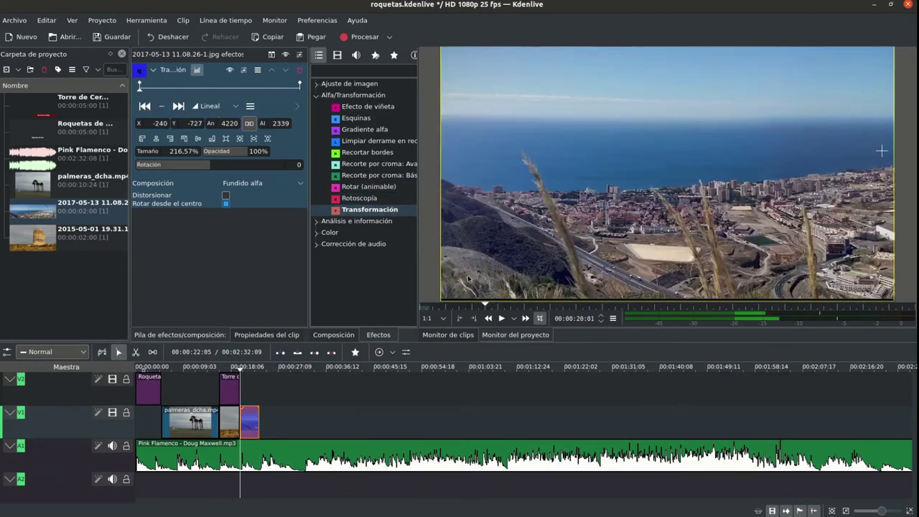
left_click(501, 319)
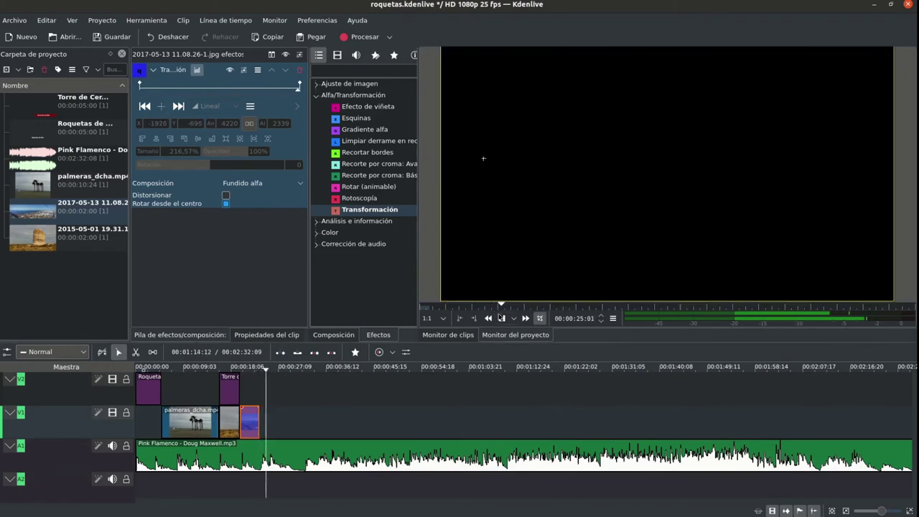
left_click(250, 369)
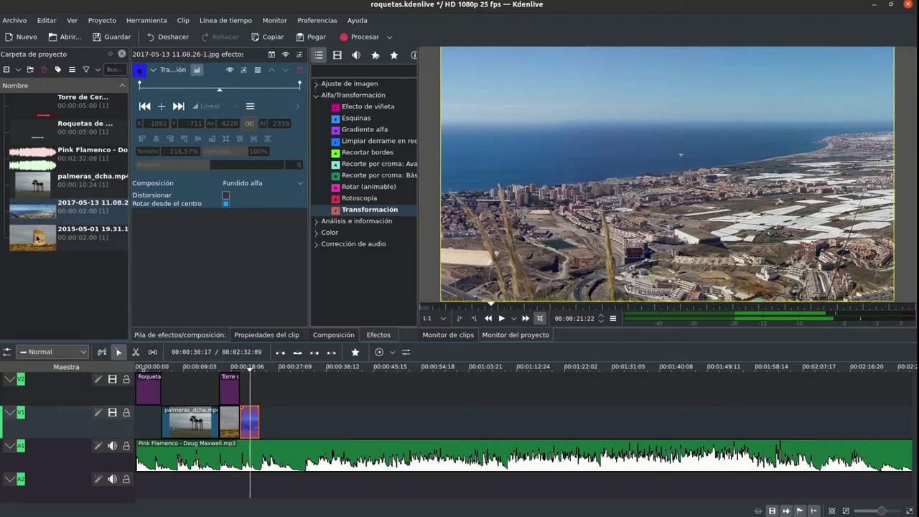
Place the 2015-05-01 tower photo right after the panorama on track V1 with a single Transformación effect
left_click_drag(36, 237, 269, 422)
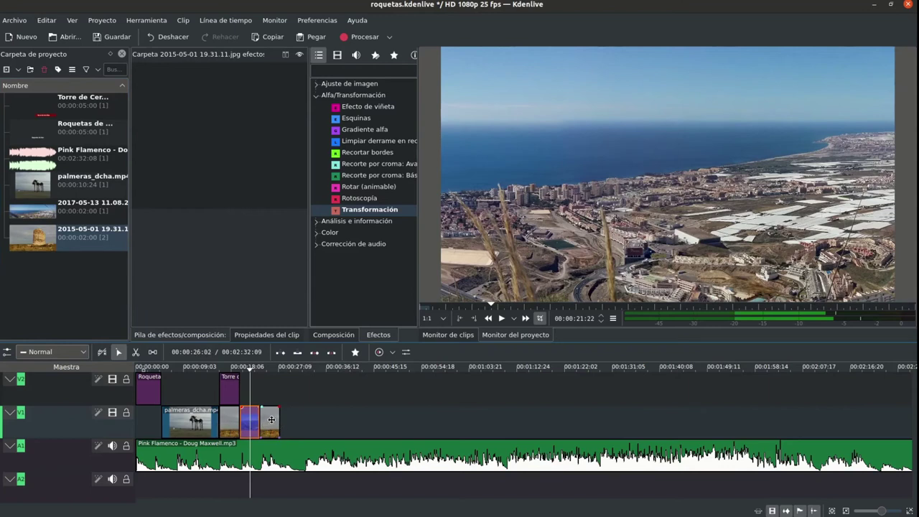
double_click(354, 210)
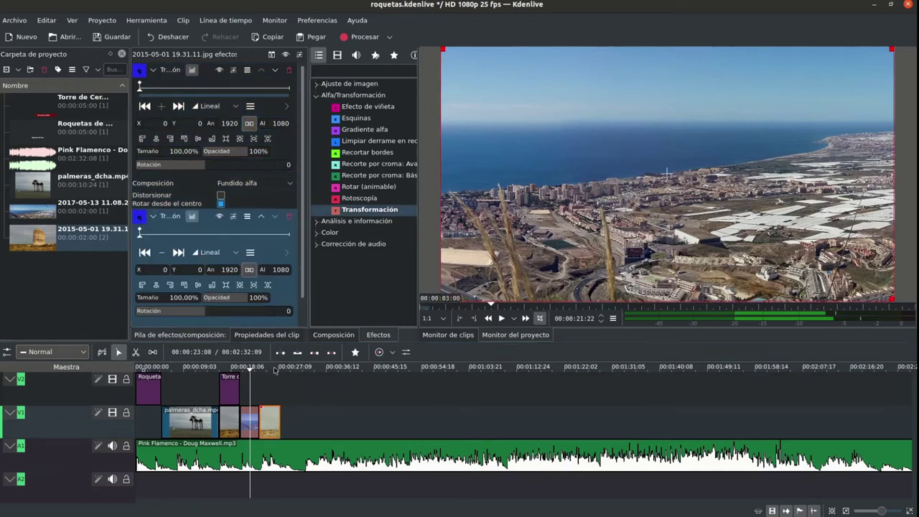
left_click(288, 215)
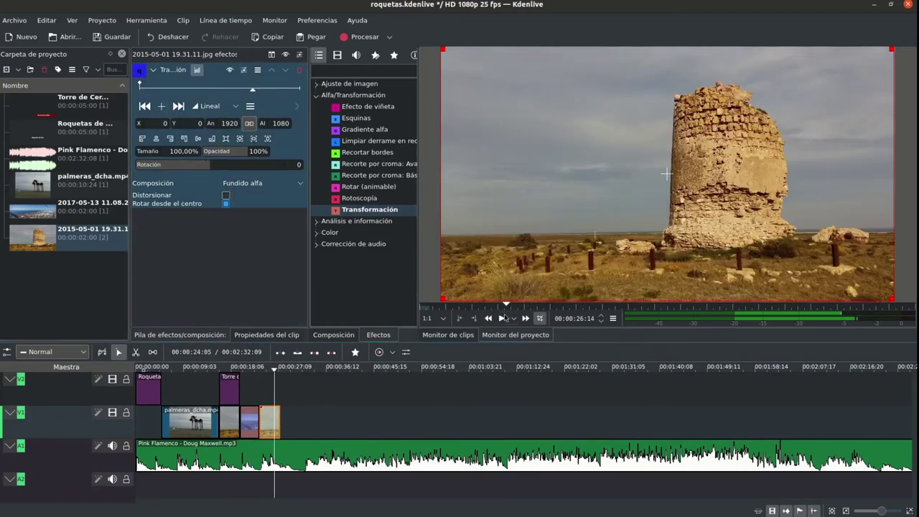
Add a keyframe at the tower clip's end, enlarging the photo to about 167% at about X -874, Y -265
left_click(173, 109)
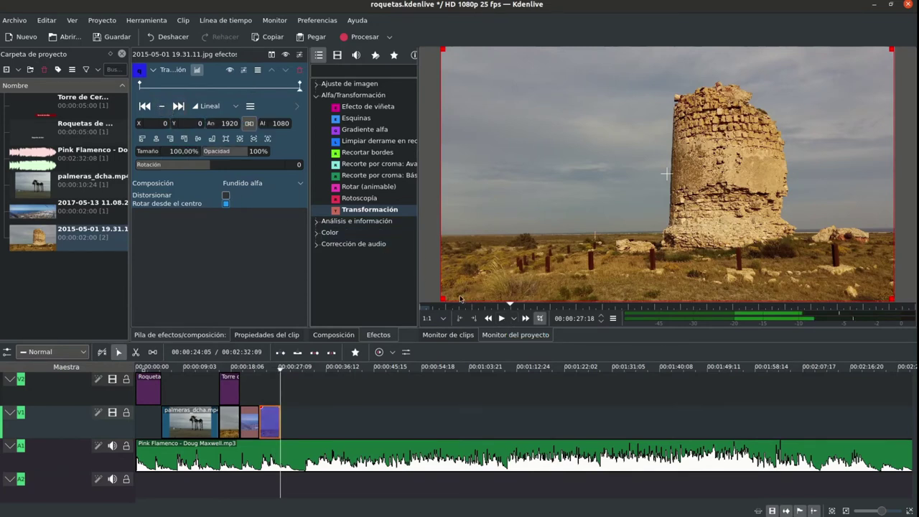
left_click_drag(439, 302, 129, 516)
left_click_drag(513, 287, 603, 228)
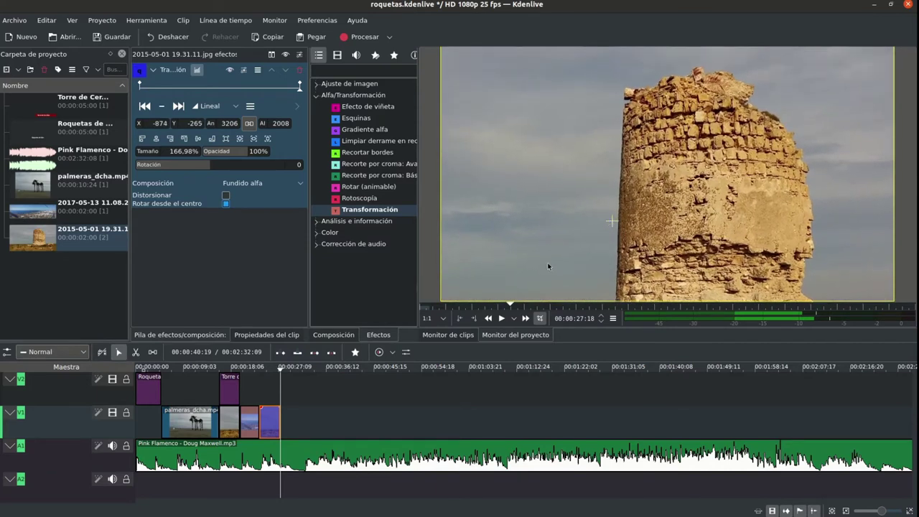
Play the tower clip's zoom animation and scrub through the animated panorama and tower clips
left_click(261, 370)
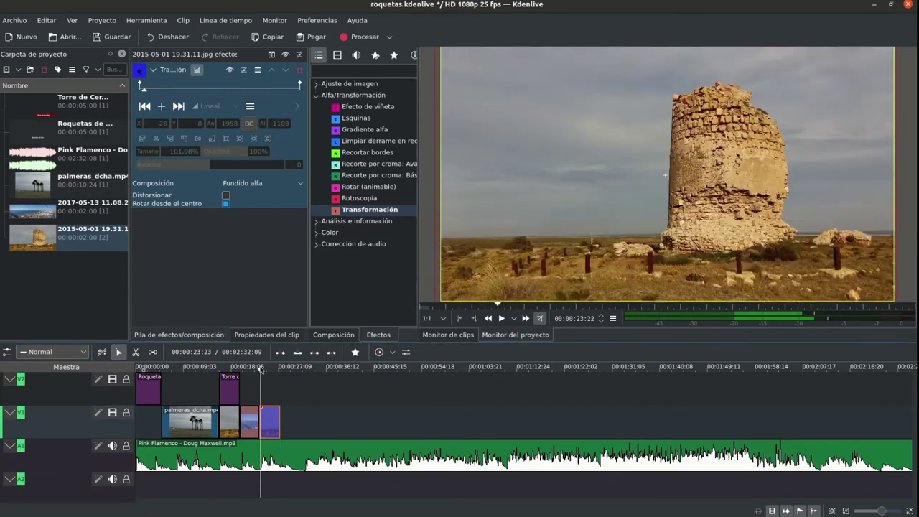
left_click(501, 319)
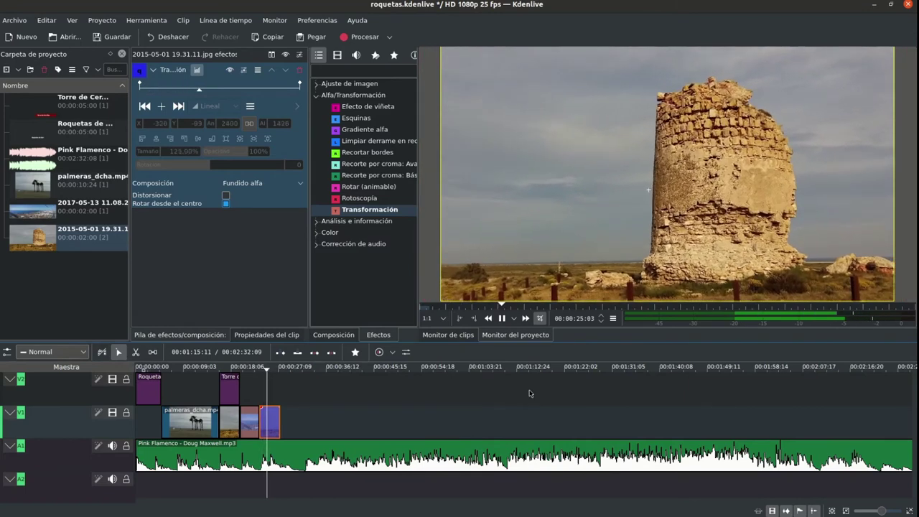
left_click(502, 319)
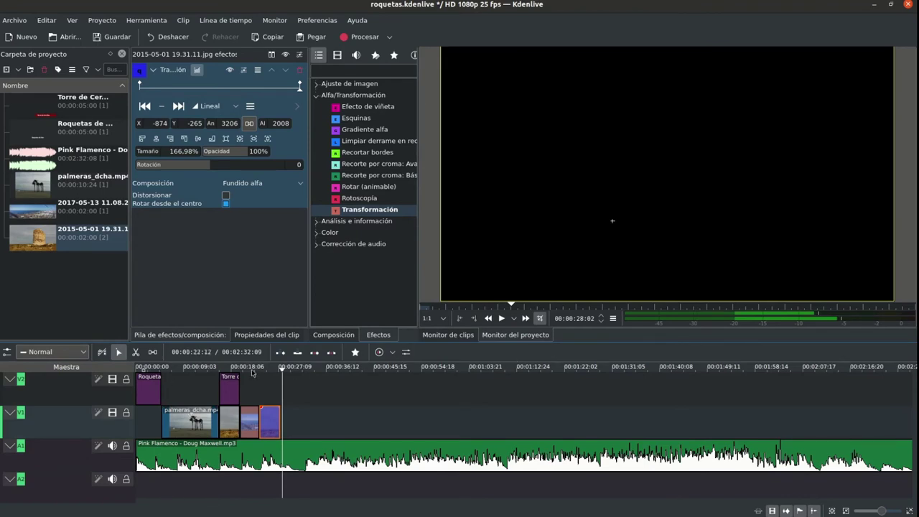
left_click_drag(245, 369, 252, 369)
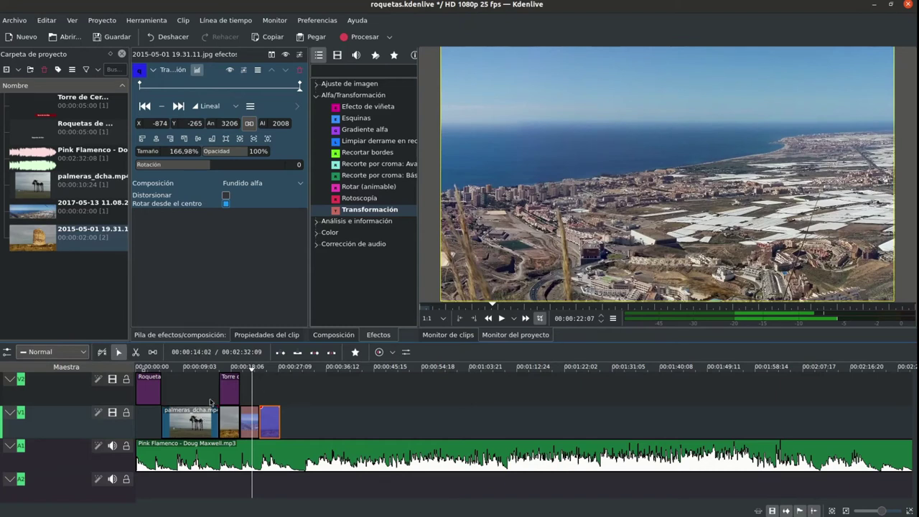
left_click(271, 367)
left_click_drag(271, 367, 266, 368)
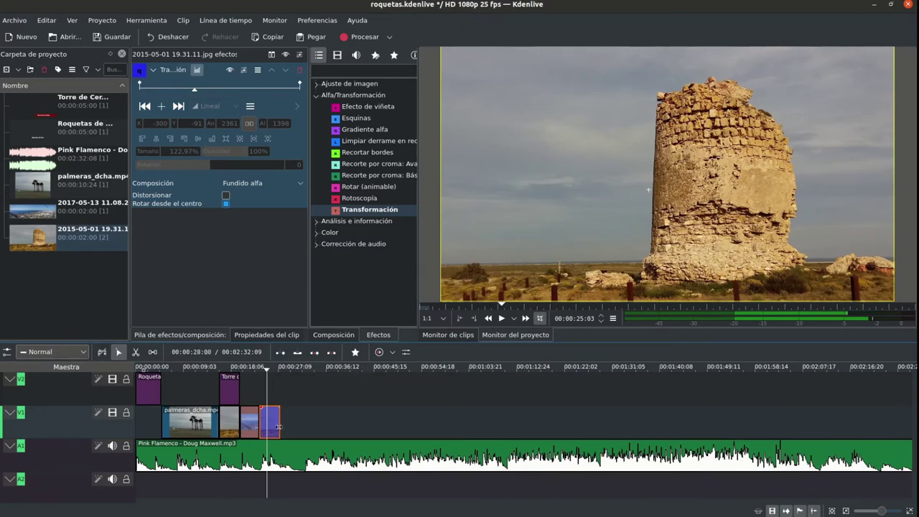
Move the last tower clip up to track V2 and shift it earlier so it slightly overlaps the panorama's end
scroll(273, 428, "up", 3)
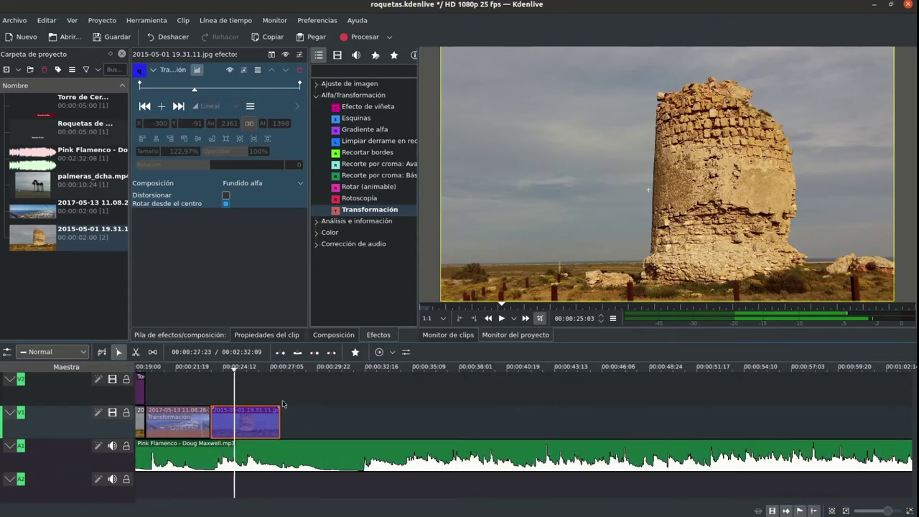
scroll(282, 404, "up", 5)
left_click_drag(489, 427, 493, 394)
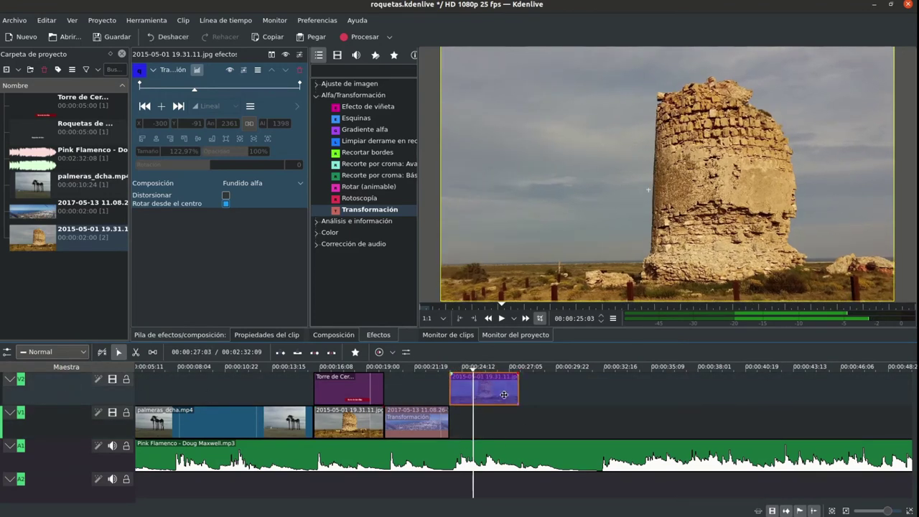
left_click_drag(497, 392, 487, 392)
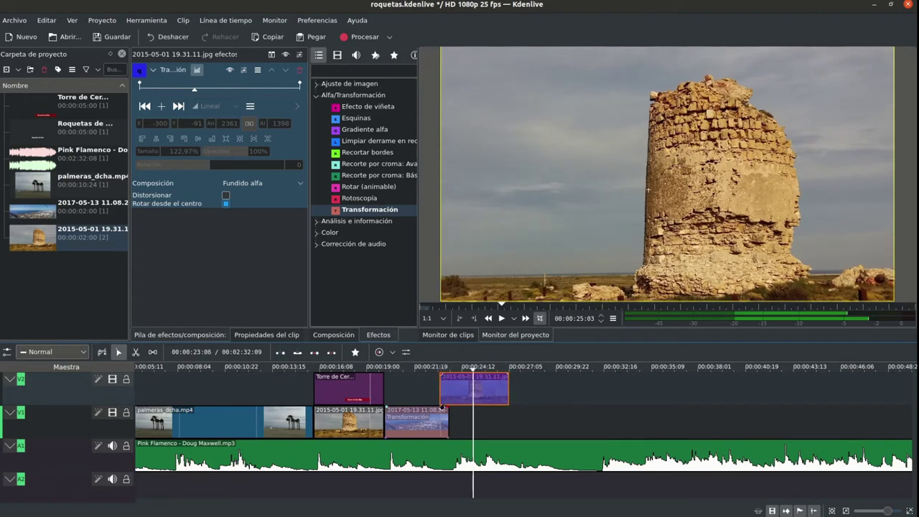
left_click(434, 366)
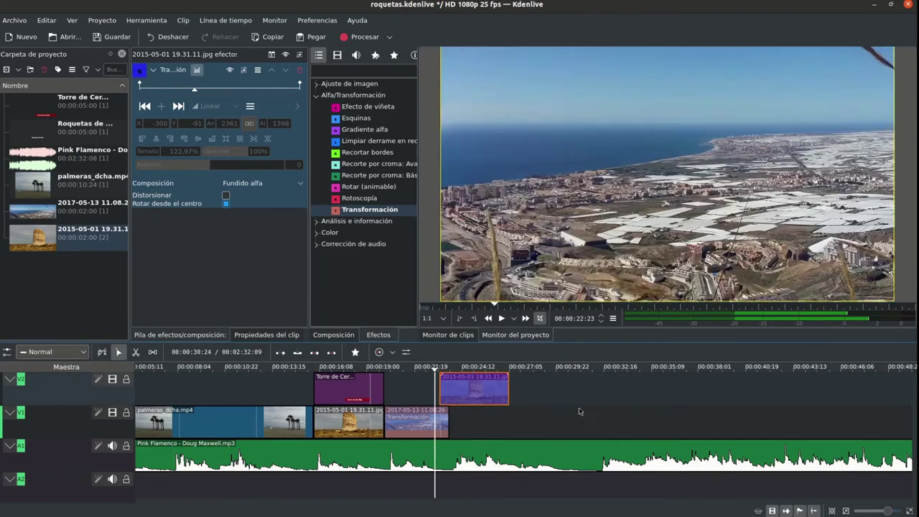
Play and scrub through the overlap between the panorama on V1 and the tower clip on V2
left_click(503, 319)
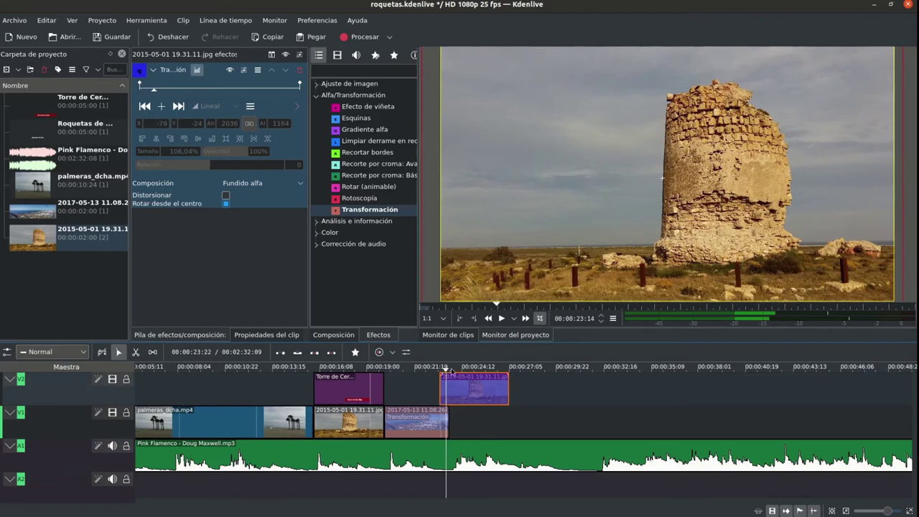
left_click_drag(445, 368, 487, 368)
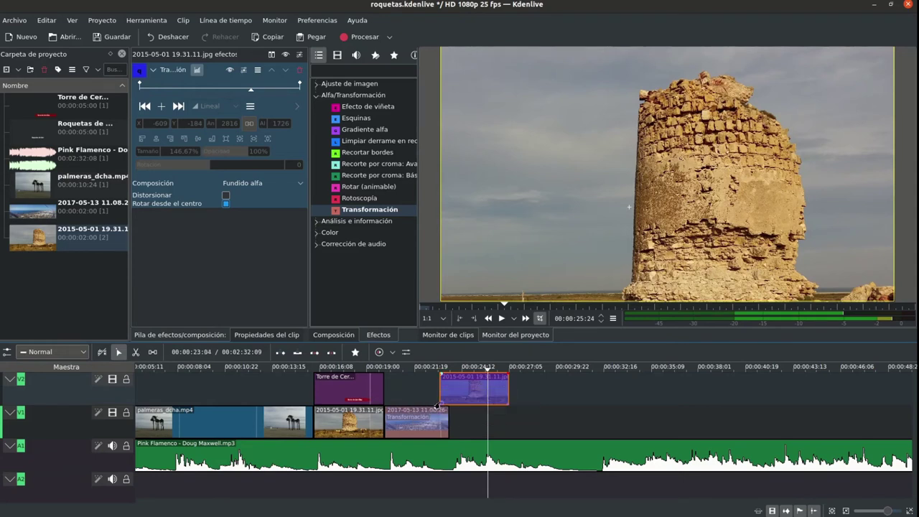
Add a Barrido composition where the tower clip on V2 overlaps the panorama on V1, and play the transition
left_click(437, 407)
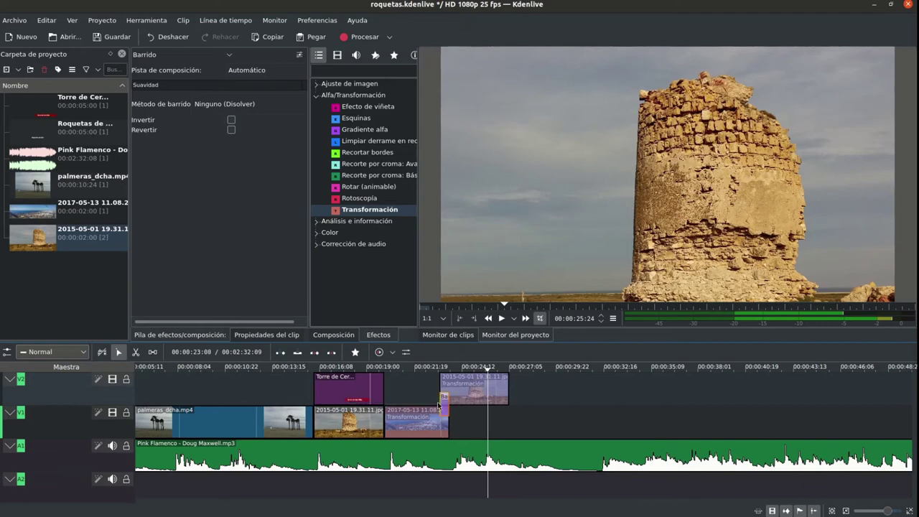
left_click(435, 369)
left_click(501, 319)
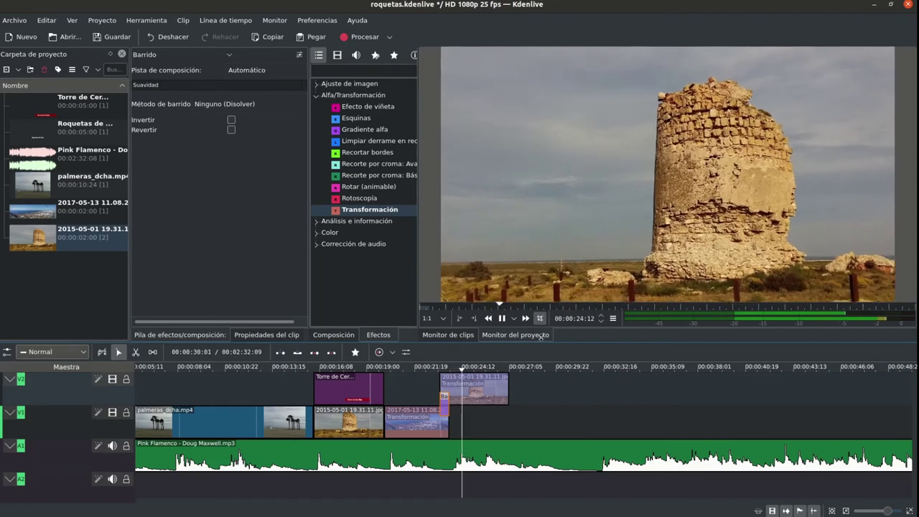
key("space")
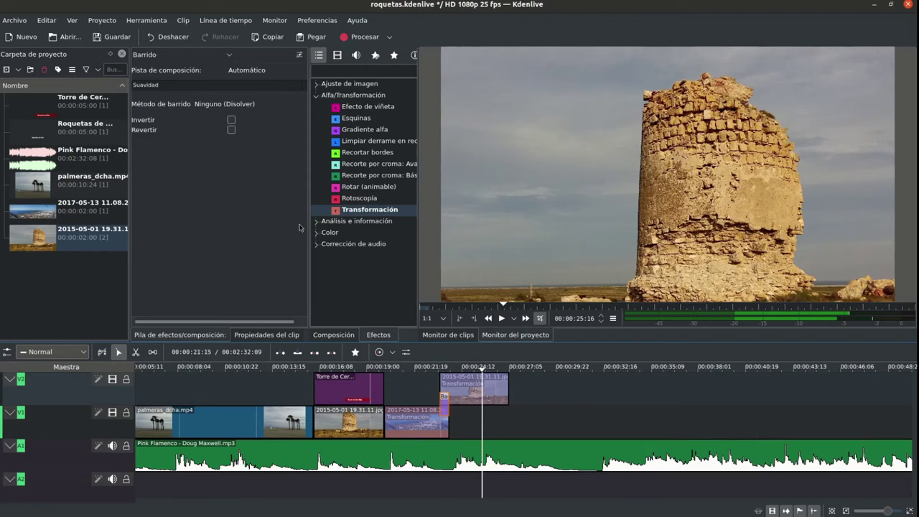
Review the available composition types for the transition between panorama and tower, keeping Barrido
left_click(235, 57)
scroll(190, 122, "down", 6)
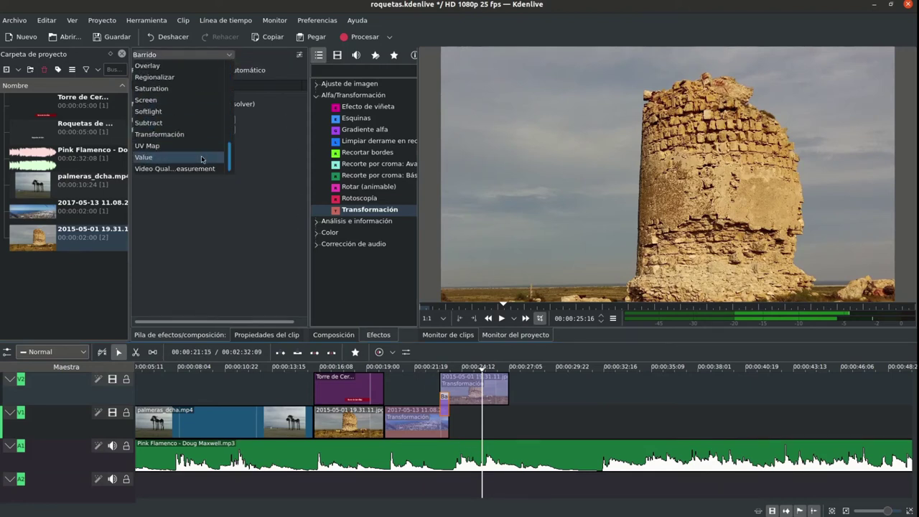
scroll(201, 154, "up", 6)
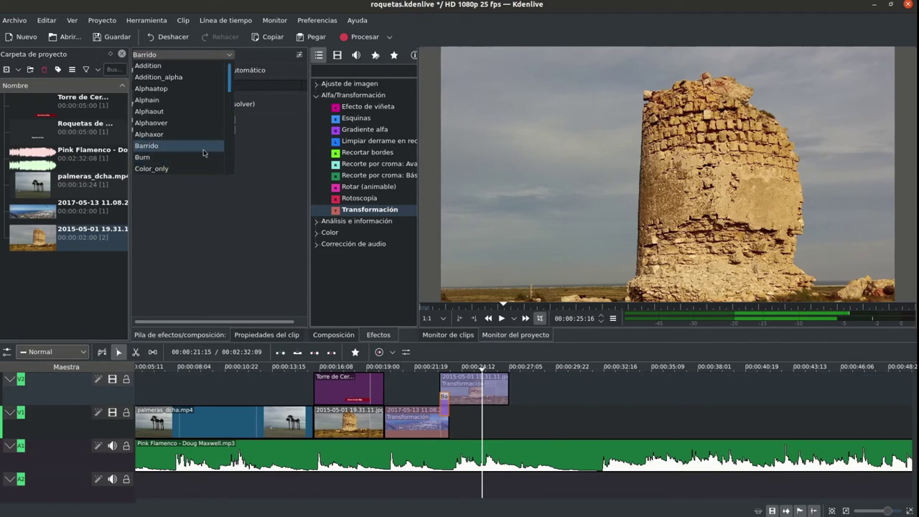
scroll(198, 140, "down", 1)
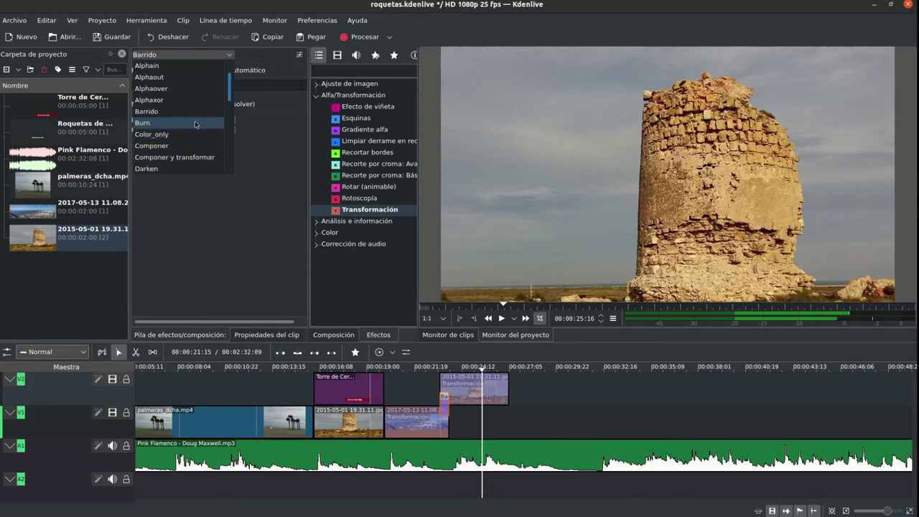
left_click(188, 112)
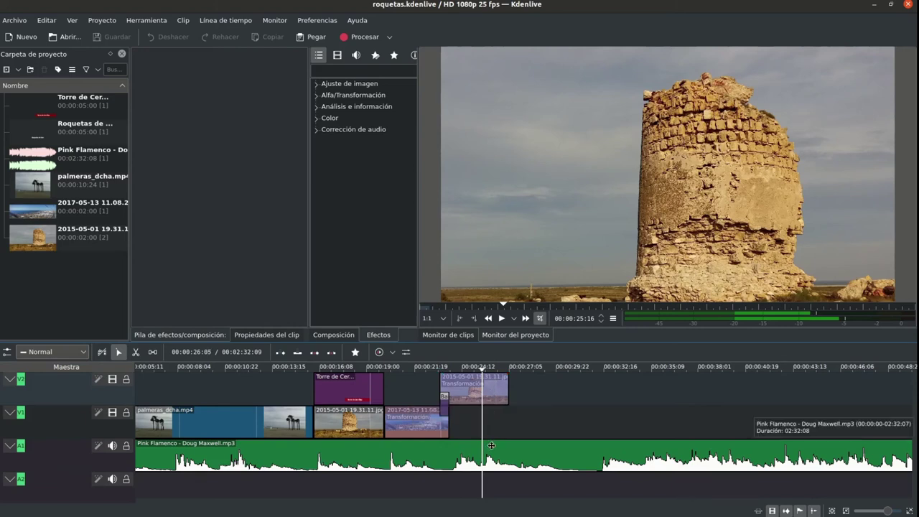
left_click(444, 397)
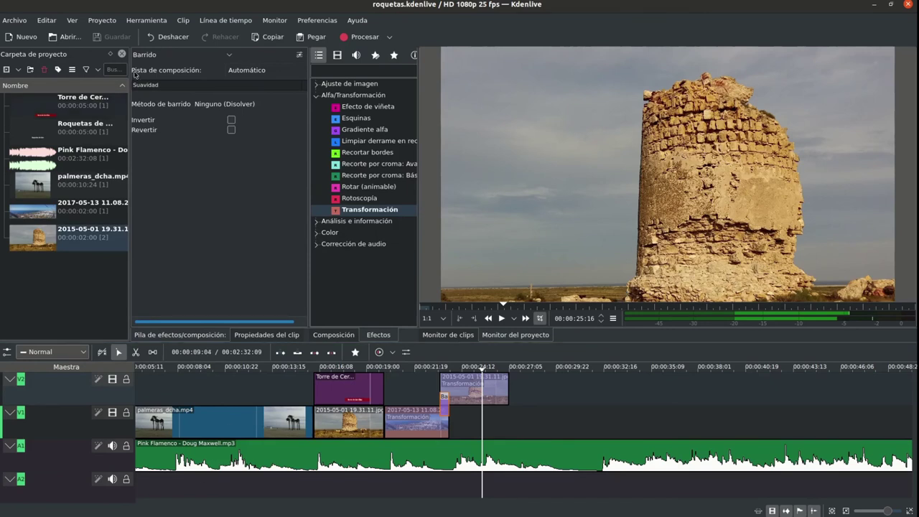
Switch to the file manager, look inside the videos_roquetas folder and return to clips_kdenlive
key("alt+Tab")
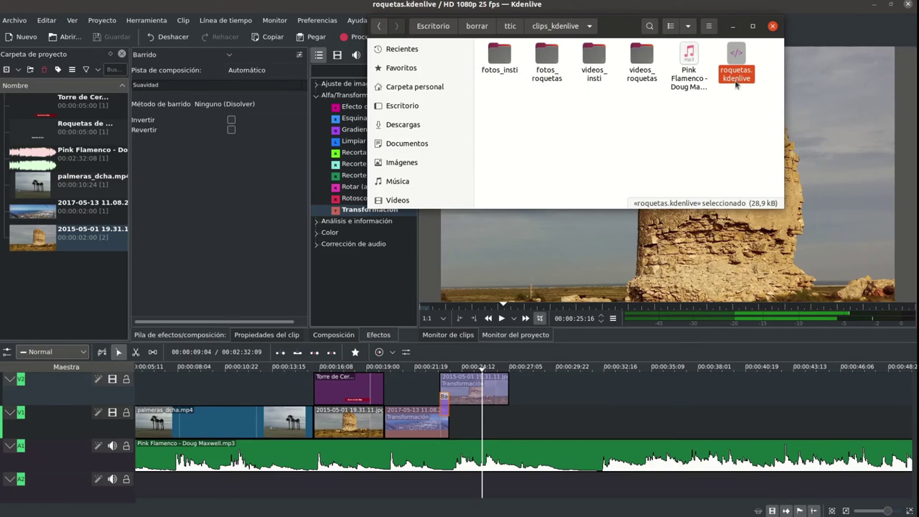
double_click(641, 54)
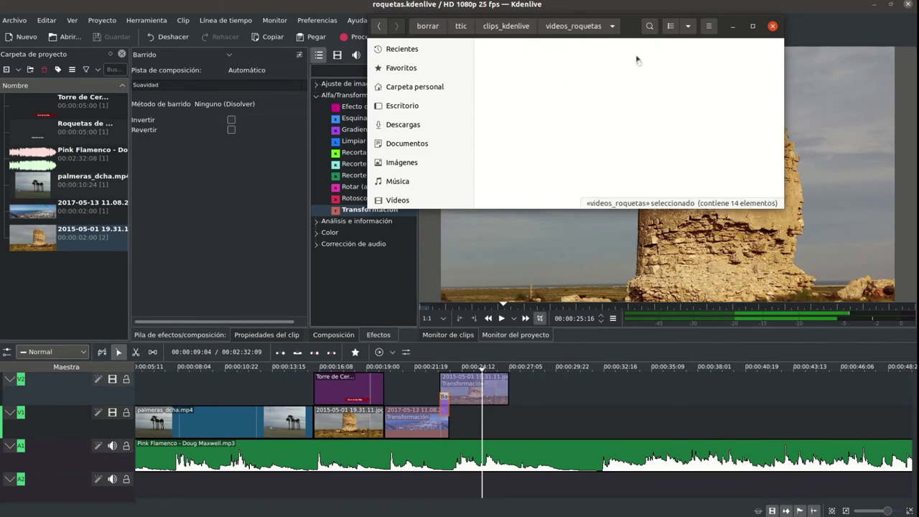
left_click(523, 25)
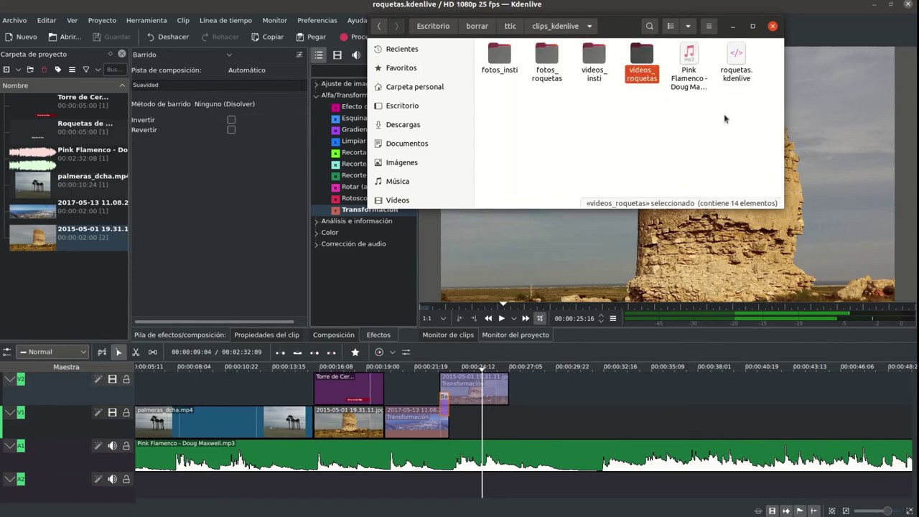
Open roquetas.kdenlive in the text editor and examine how the project file references its media clips
right_click(735, 58)
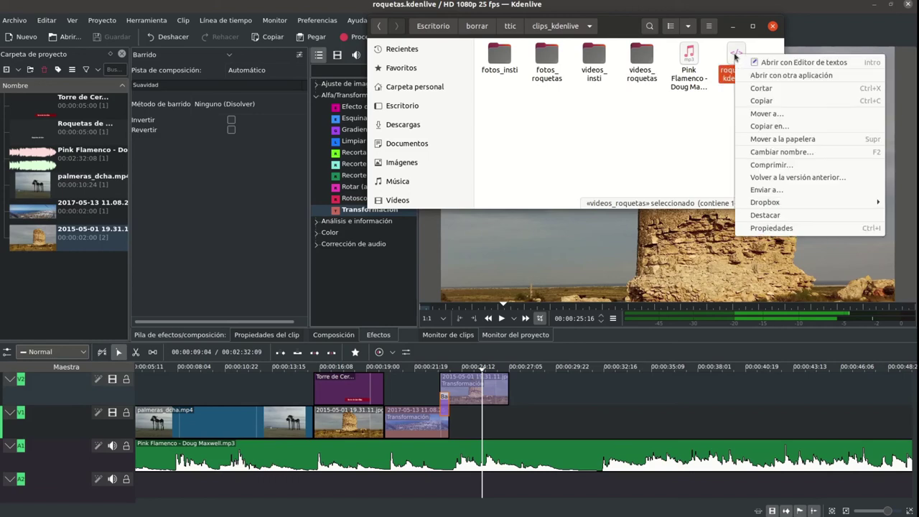
left_click(782, 58)
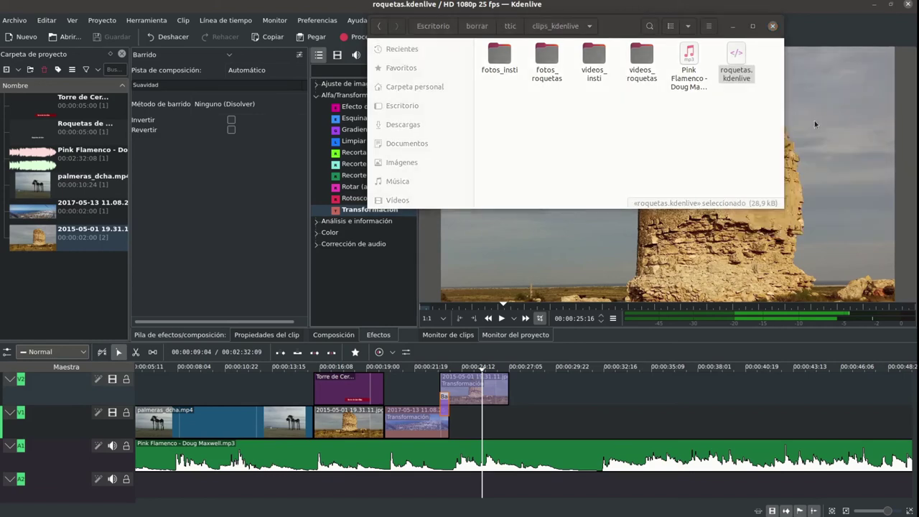
scroll(323, 211, "down", 15)
scroll(324, 211, "down", 4)
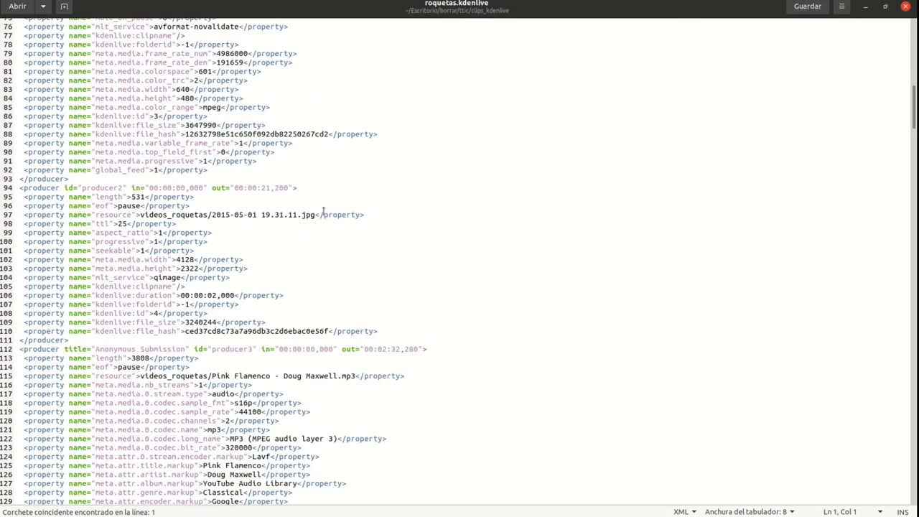
scroll(323, 212, "down", 20)
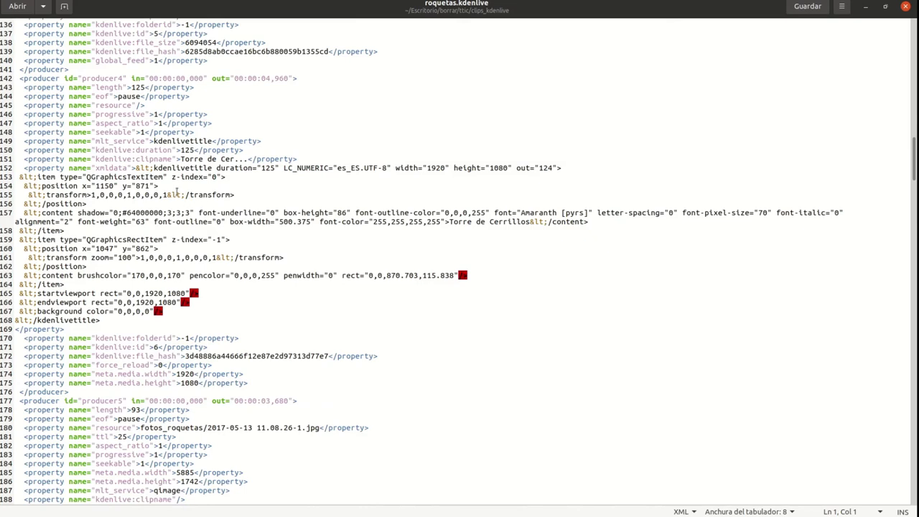
Examine the Torre de Cer... title entry and document properties in the project file, close it and return to Kdenlive
left_click(119, 159)
left_click_drag(124, 159, 251, 160)
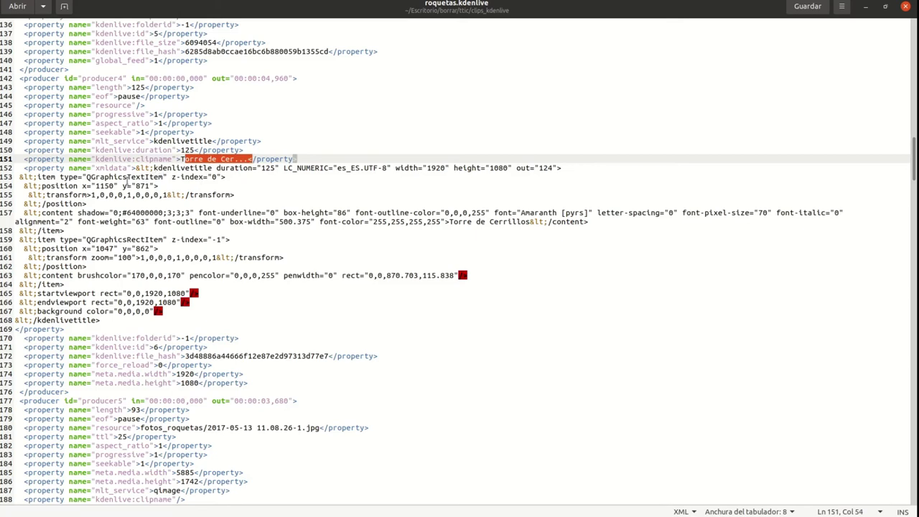
scroll(151, 172, "down", 5)
scroll(139, 108, "up", 2)
scroll(174, 232, "down", 9)
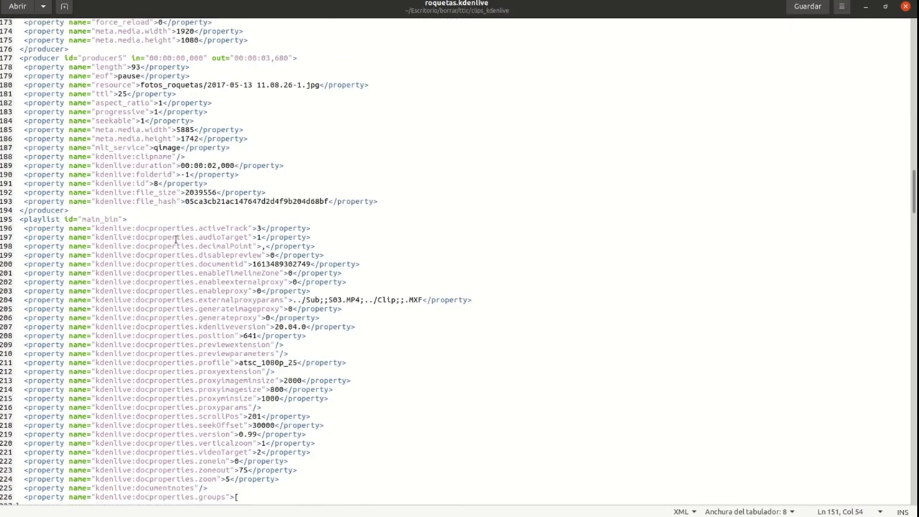
scroll(231, 214, "up", 20)
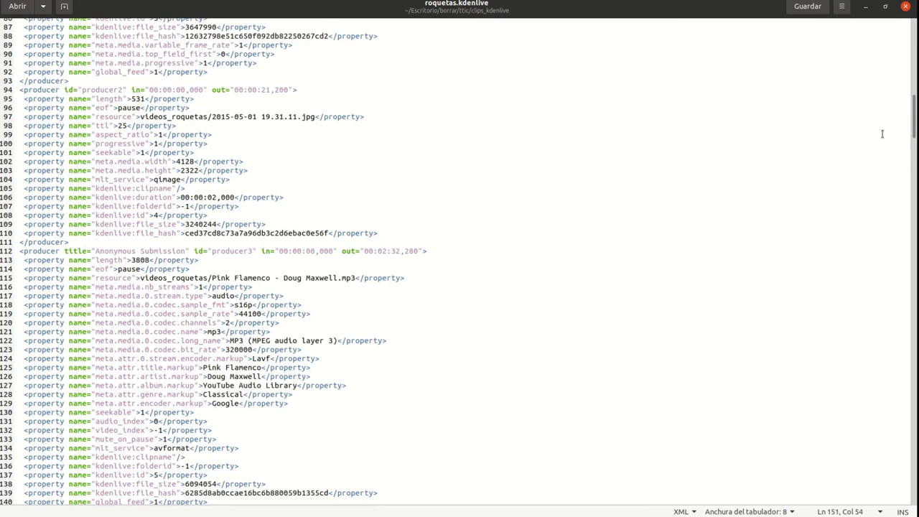
left_click(905, 7)
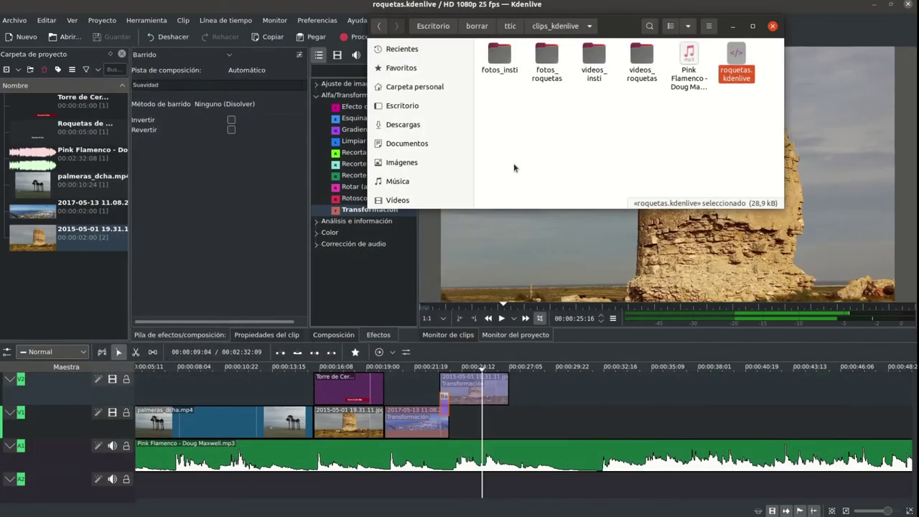
left_click(731, 88)
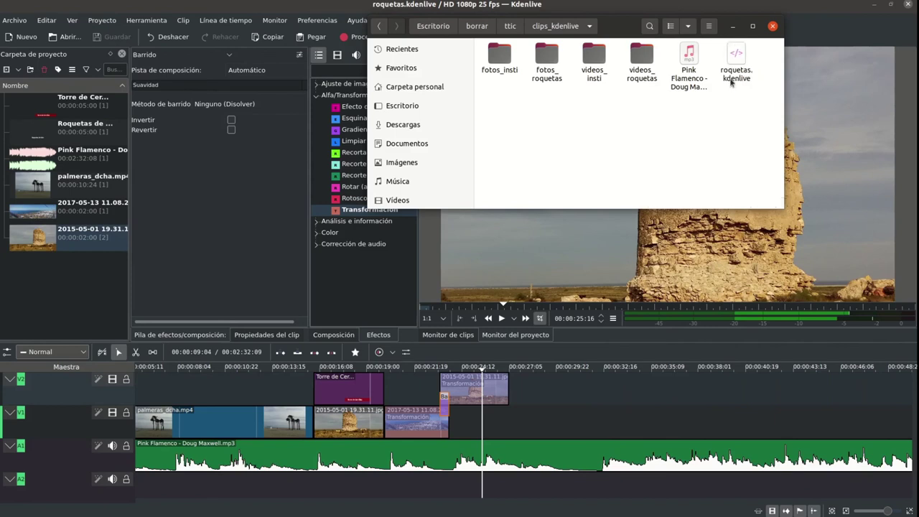
left_click(732, 28)
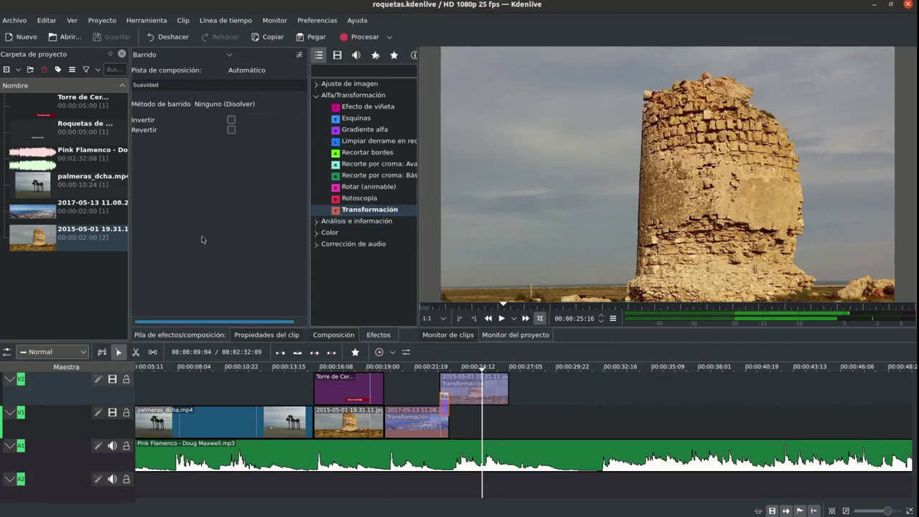
Open the project rendering settings, choose MP4 - the dominating format (H264/AAC), and check the output file's save location
left_click(361, 37)
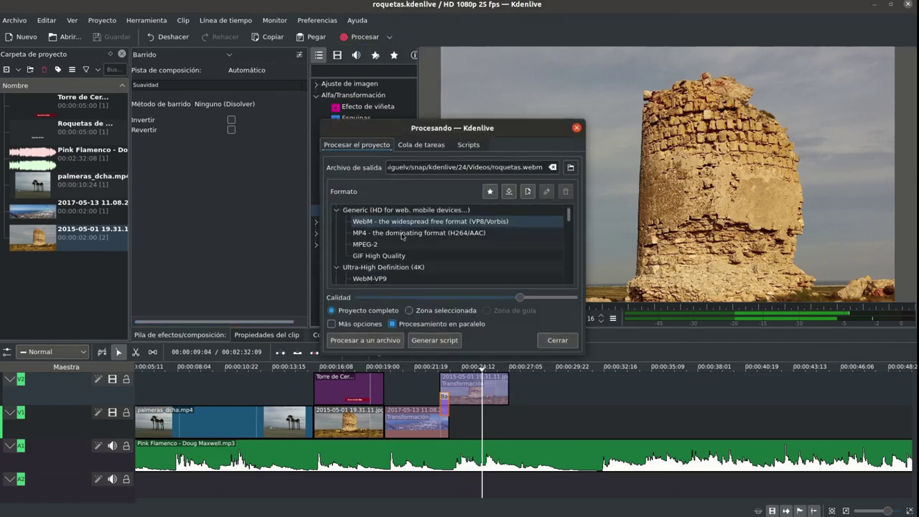
left_click(403, 234)
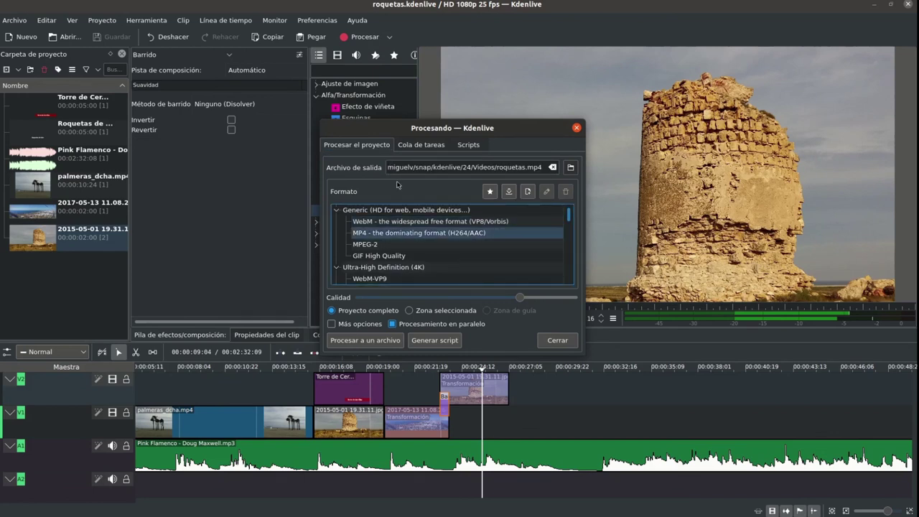
left_click(571, 167)
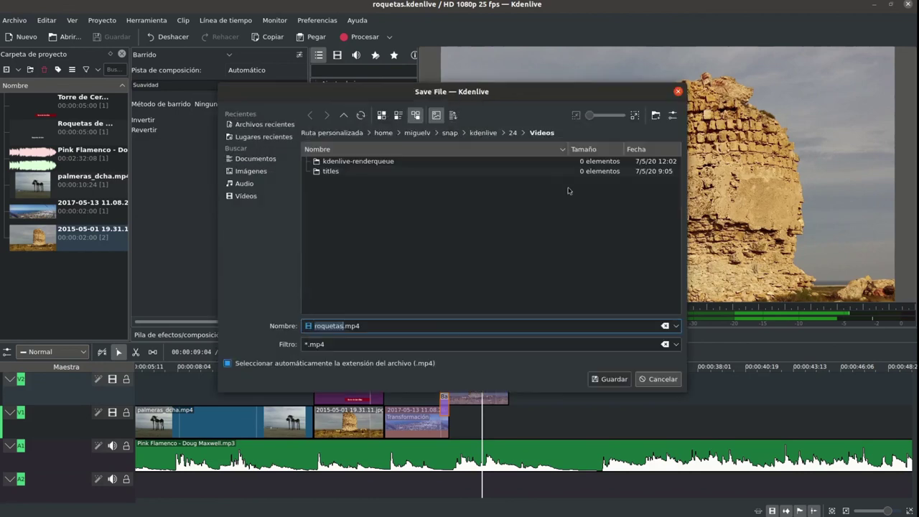
left_click(677, 92)
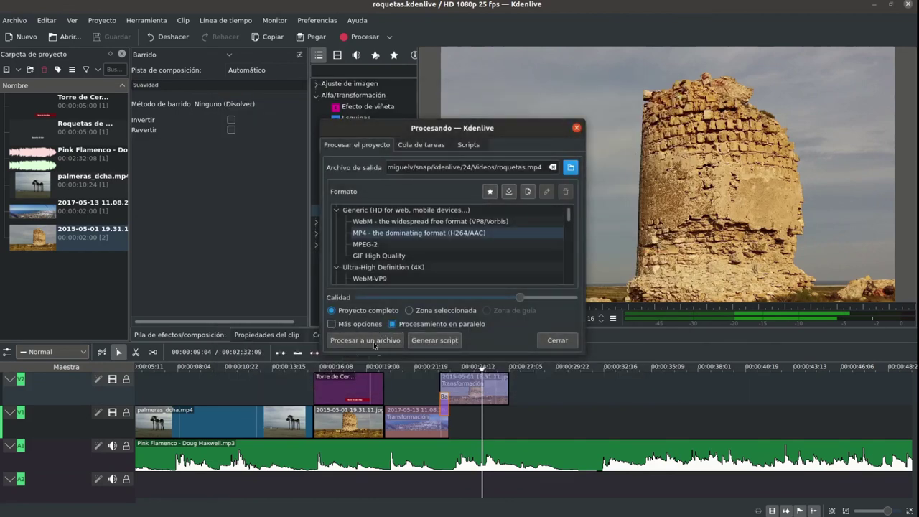